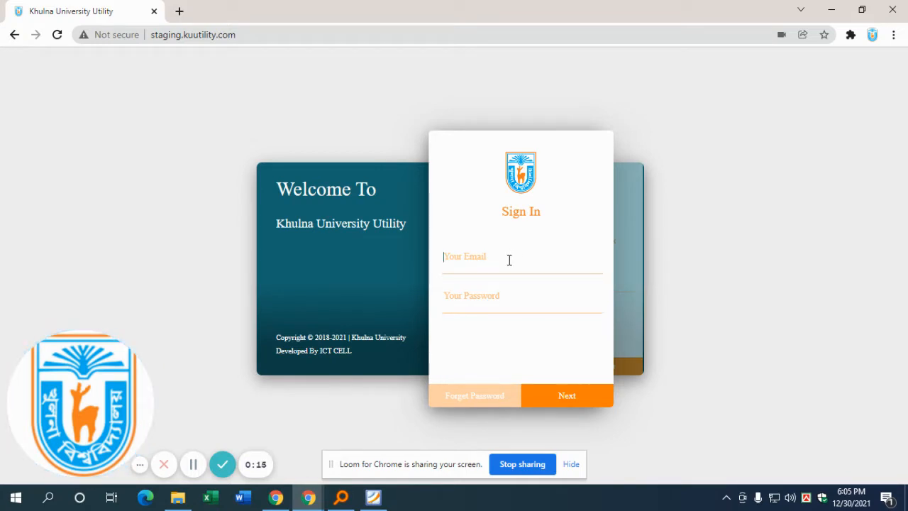
Sign in with the account email and password, choosing the Discipline Head role.
key("ctrl+v")
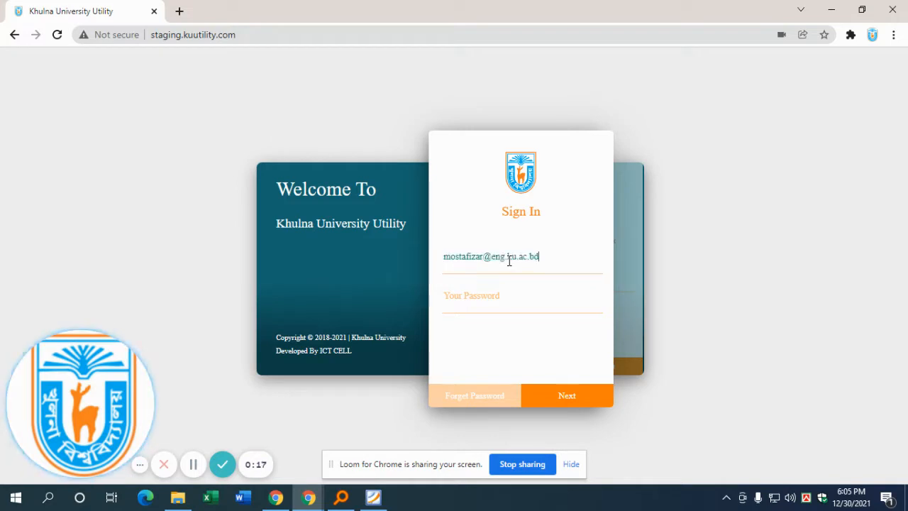
left_click(519, 293)
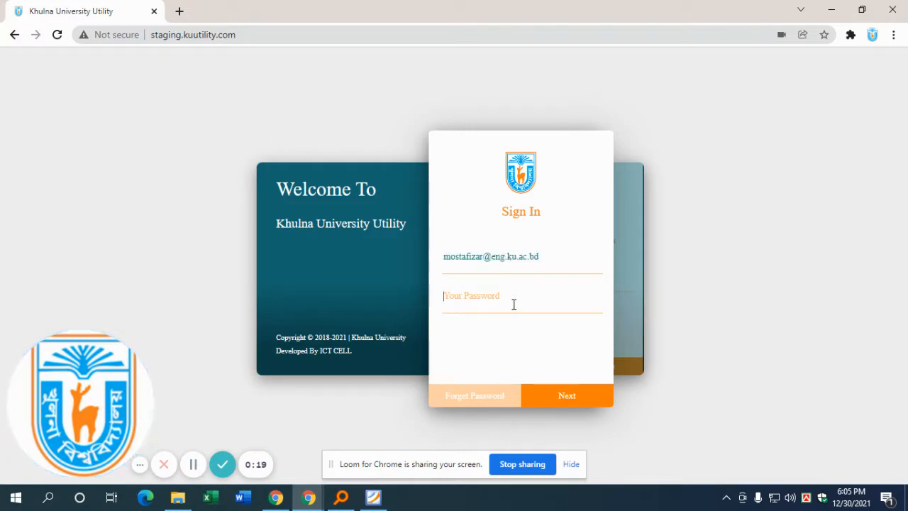
type("••••••")
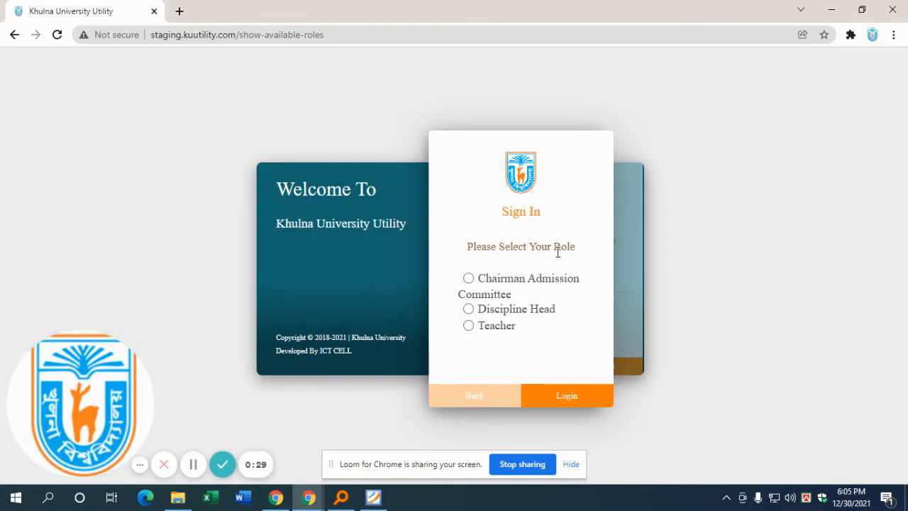
left_click(468, 309)
left_click(568, 398)
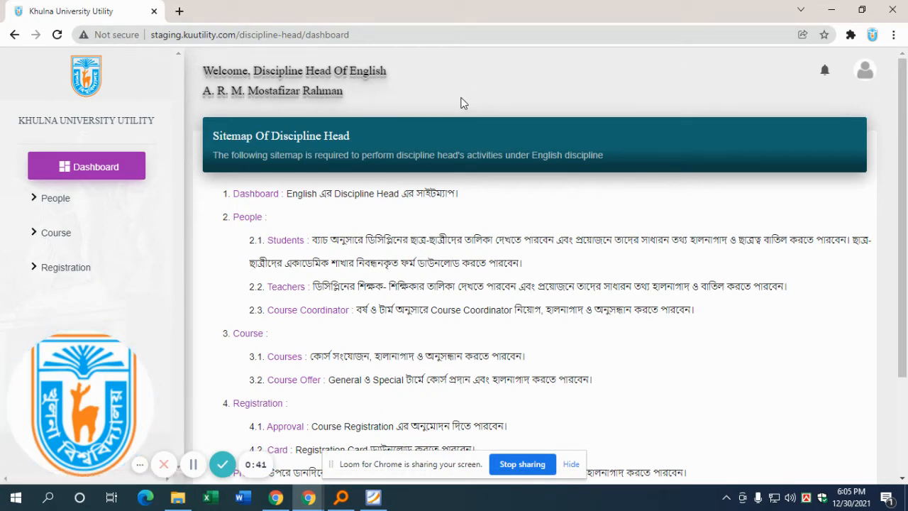
left_click(29, 202)
scroll(142, 205, "down", 2)
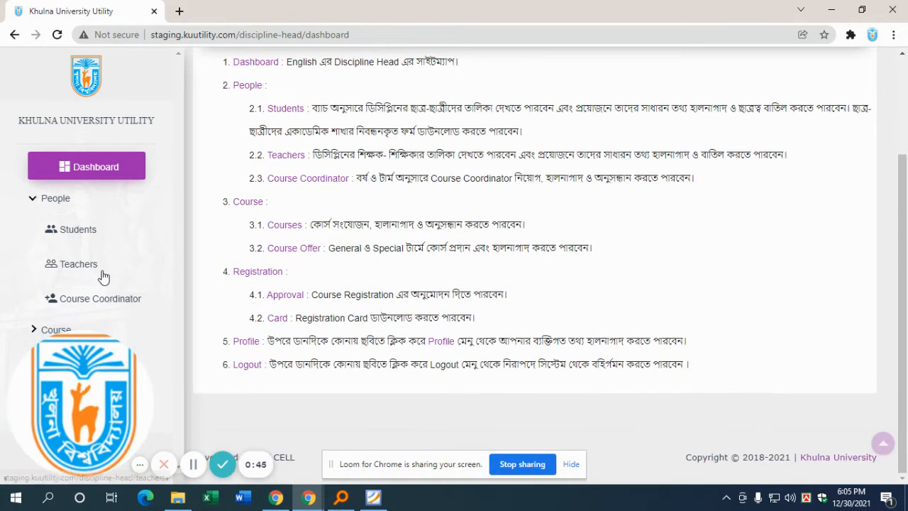
left_click(34, 203)
left_click_drag(104, 399, 244, 399)
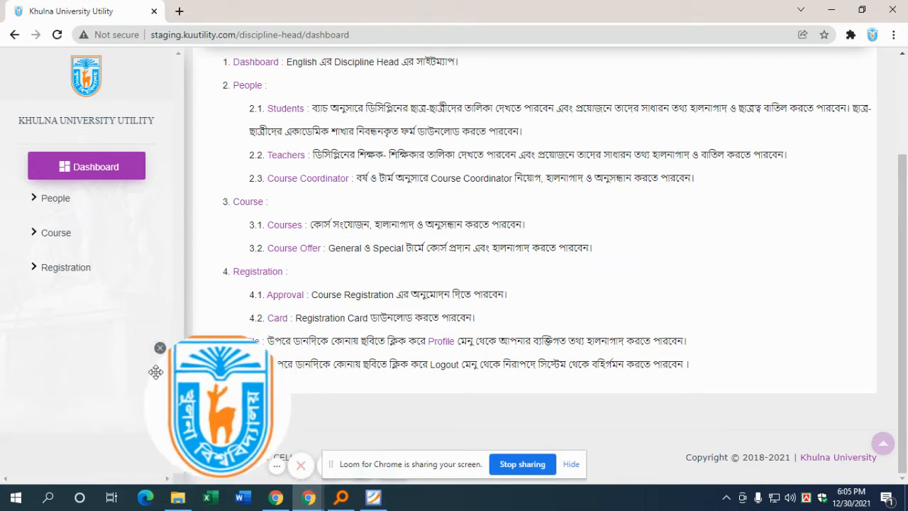
left_click(38, 269)
left_click(35, 261)
left_click(32, 237)
left_click(32, 228)
left_click(33, 198)
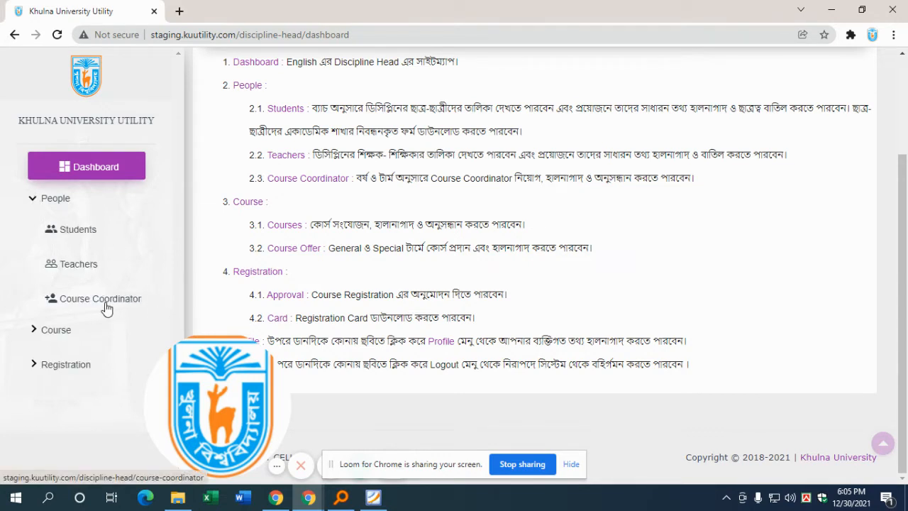
left_click_drag(212, 405, 148, 406)
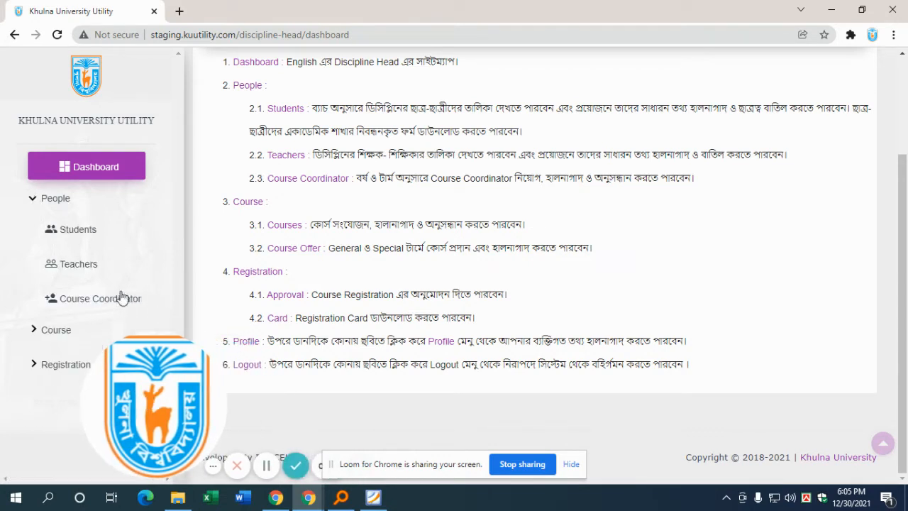
Open the list of courses from the Course section.
left_click(35, 331)
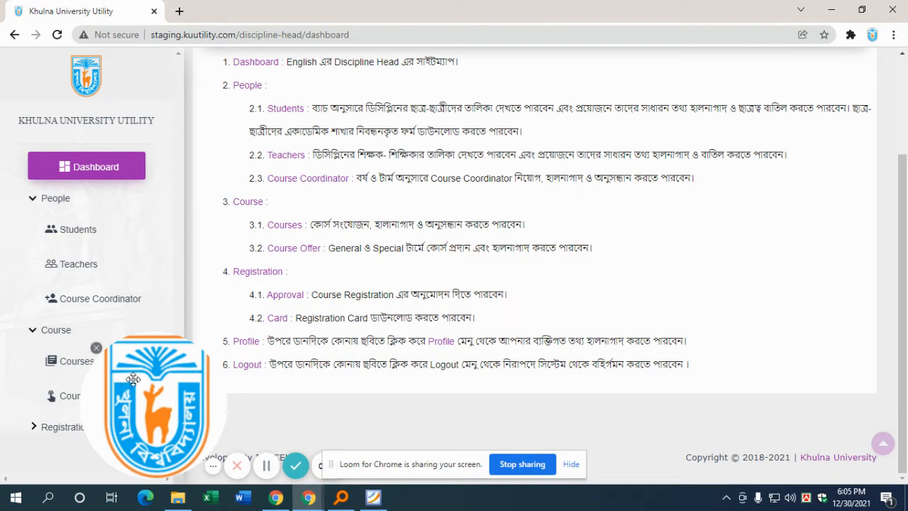
left_click(76, 364)
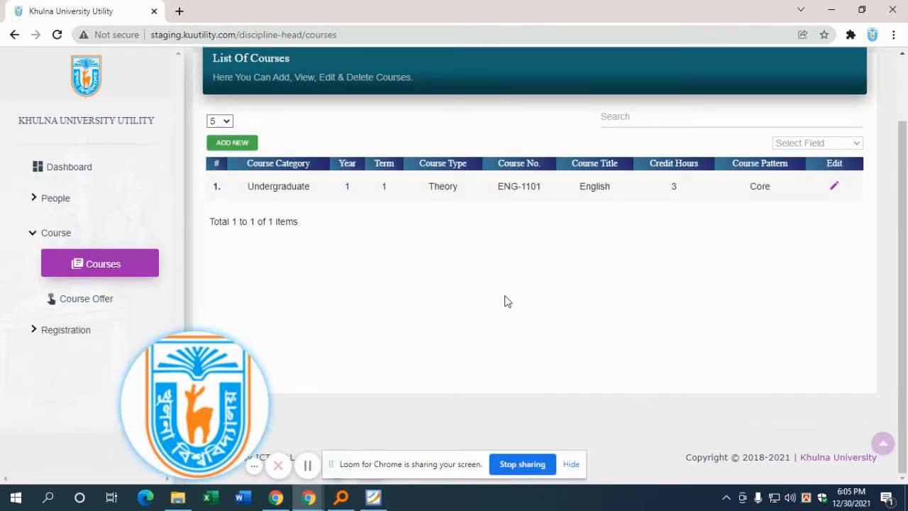
left_click(32, 238)
left_click(32, 238)
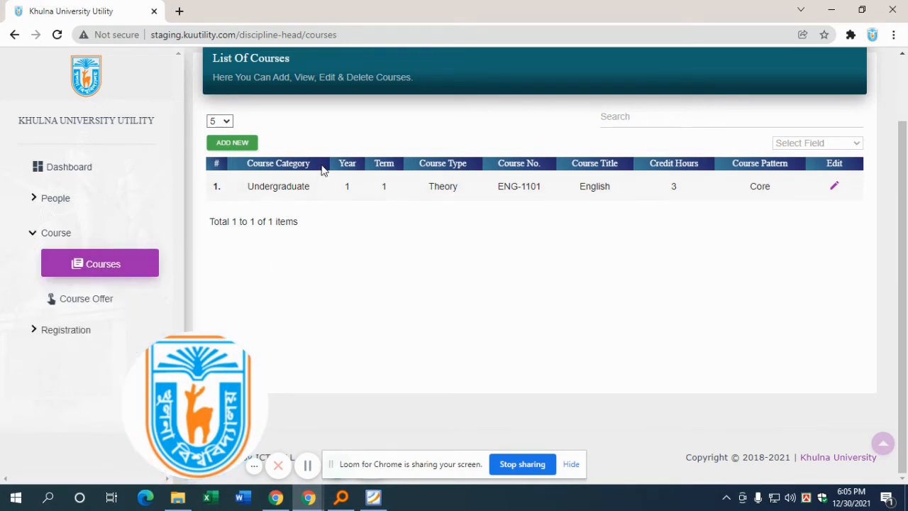
Start a new course entry and set its category to Undergraduate, year to 1 and term to 1.
left_click(241, 149)
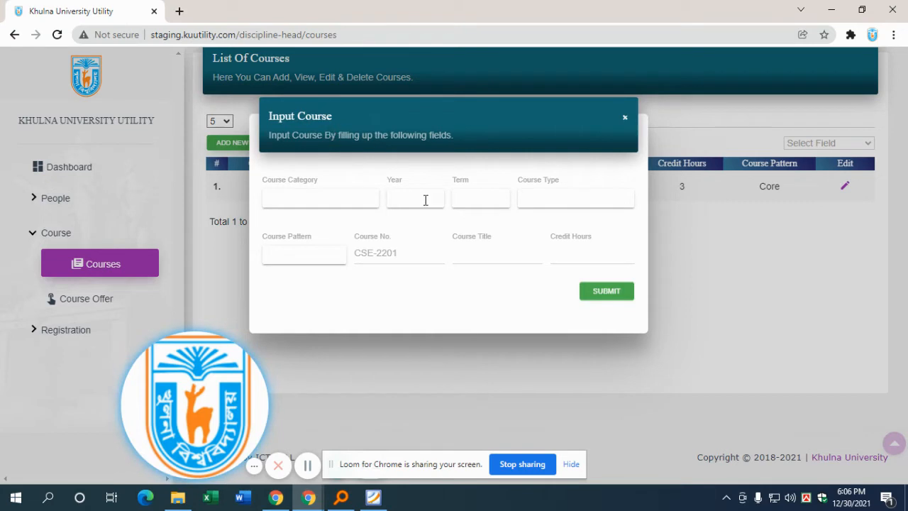
left_click(333, 198)
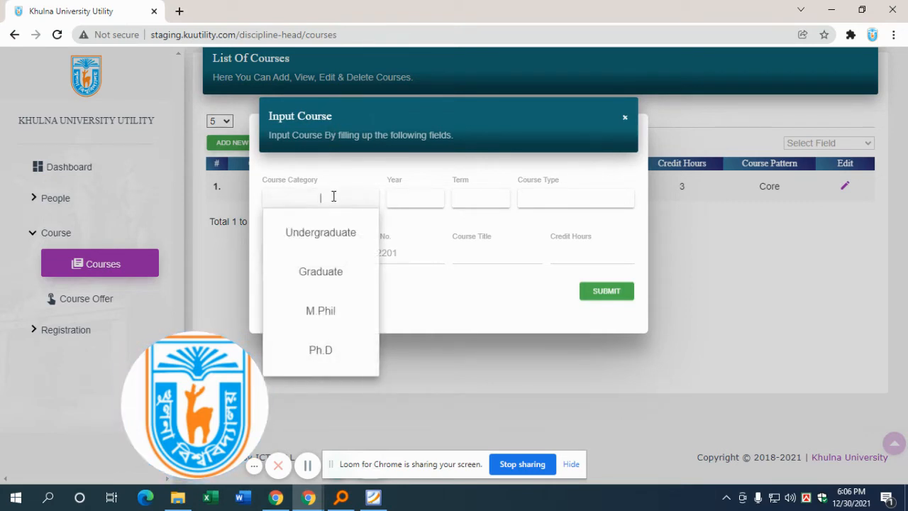
left_click(347, 234)
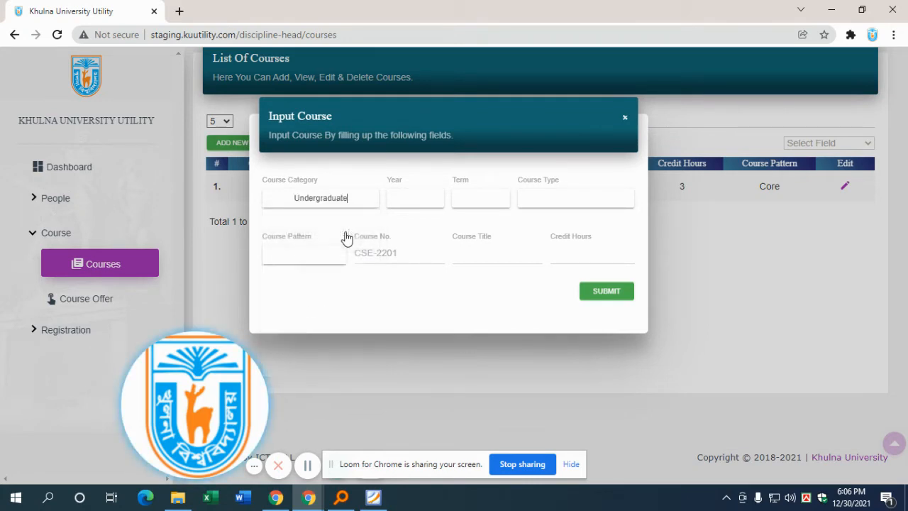
left_click(416, 197)
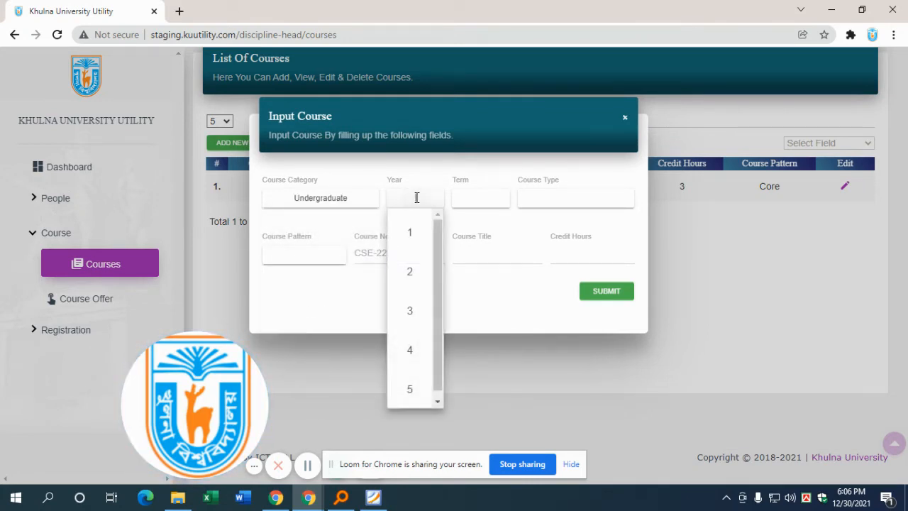
left_click(416, 234)
left_click(485, 199)
left_click(485, 236)
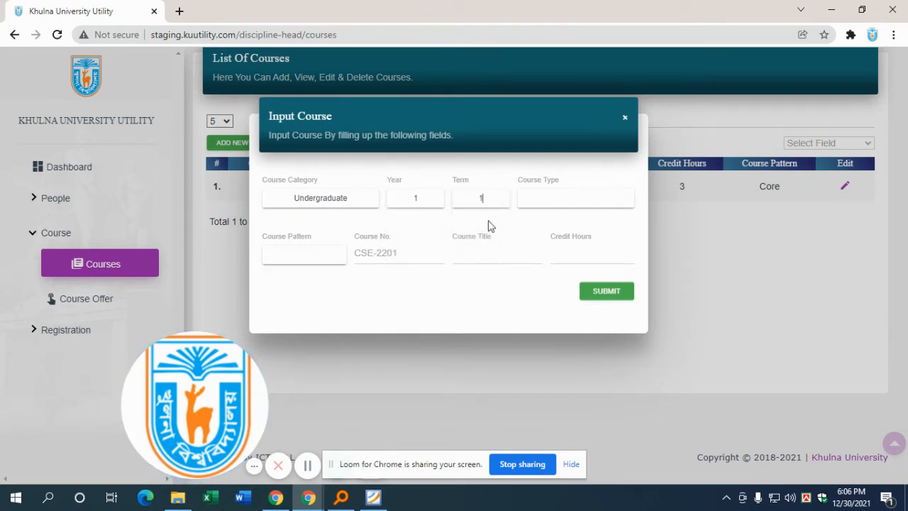
Consult the curriculum PDF in Foxit Reader, and set the new course's type to Theory and its pattern to Core.
left_click(554, 192)
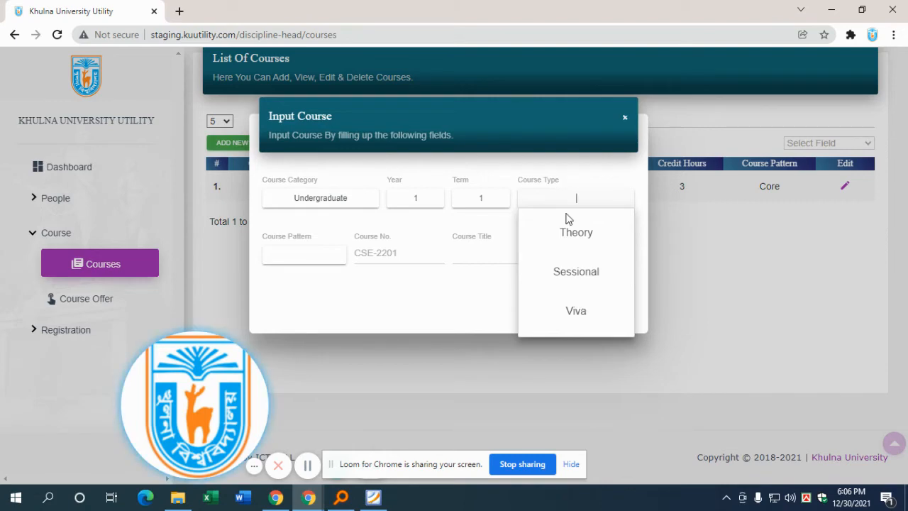
left_click(373, 496)
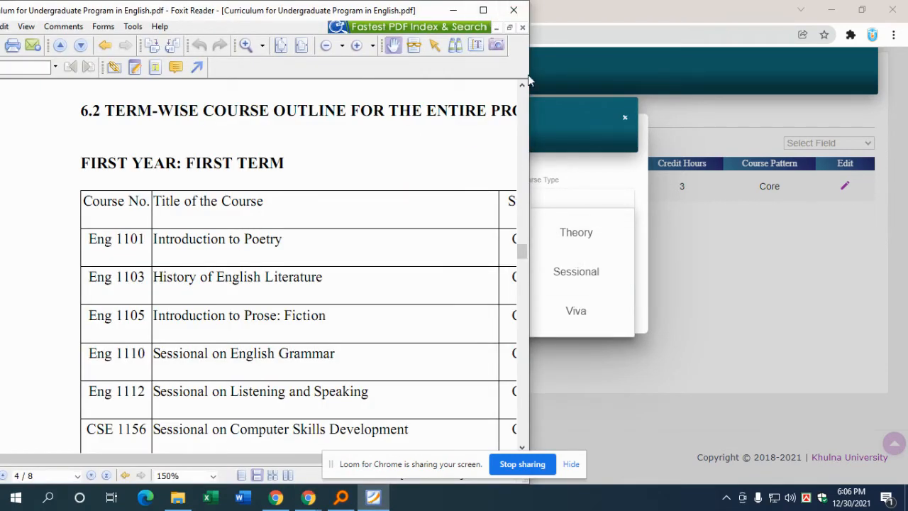
left_click_drag(530, 73, 722, 74)
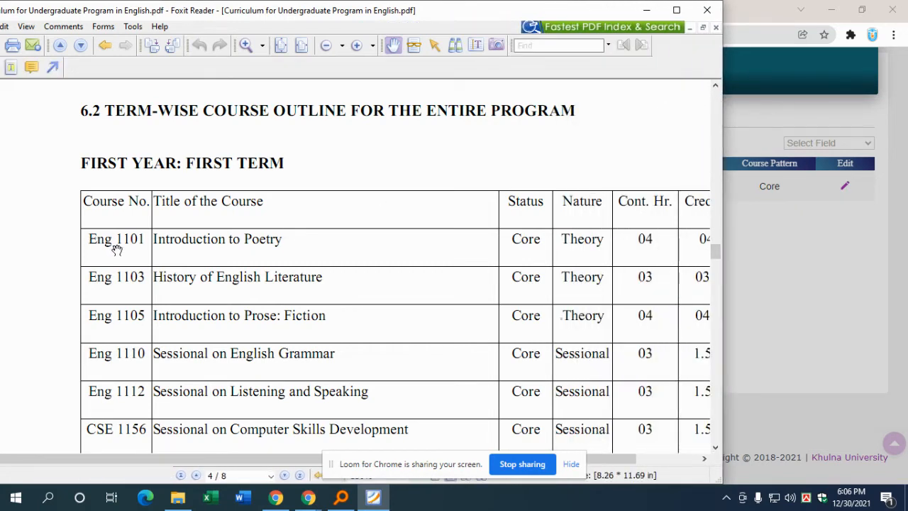
left_click_drag(478, 22, 447, 22)
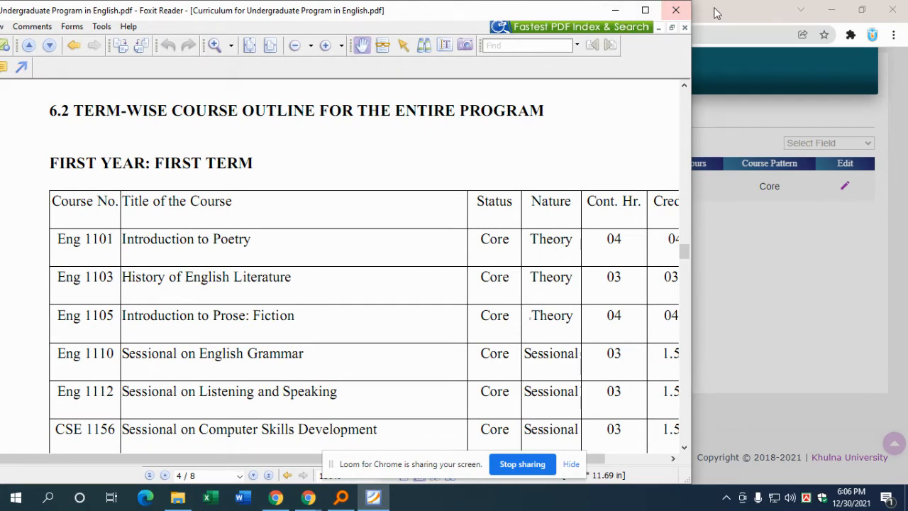
left_click(615, 10)
left_click(581, 241)
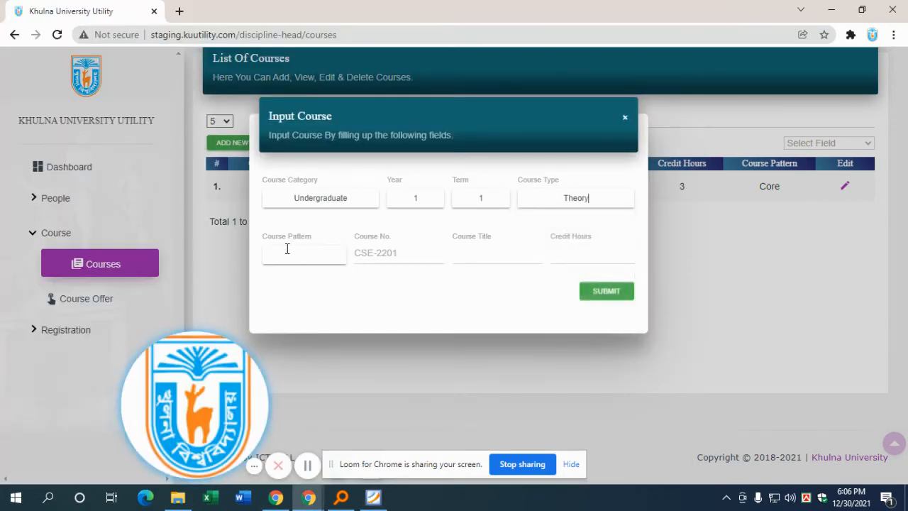
left_click(300, 253)
left_click(317, 301)
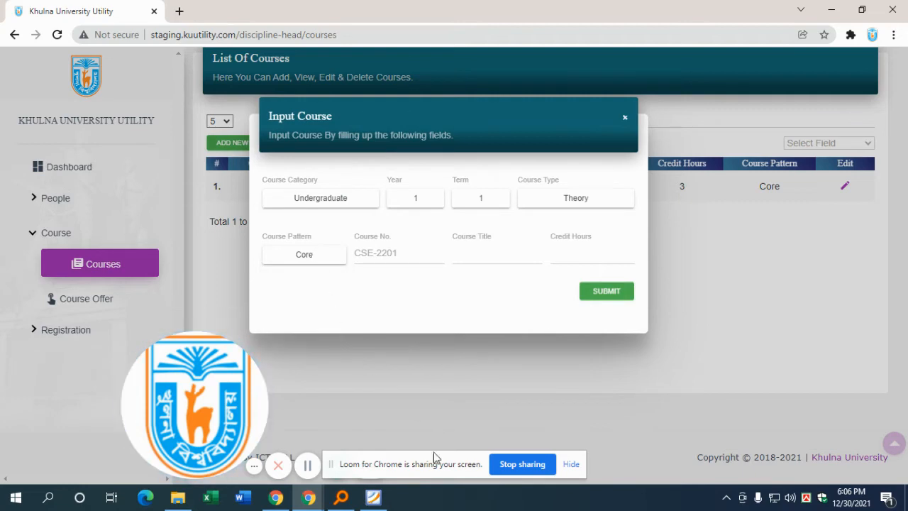
Copy the course number Eng 1101 from the curriculum PDF in Foxit Reader into the Course No. field of the Chrome form.
left_click(373, 496)
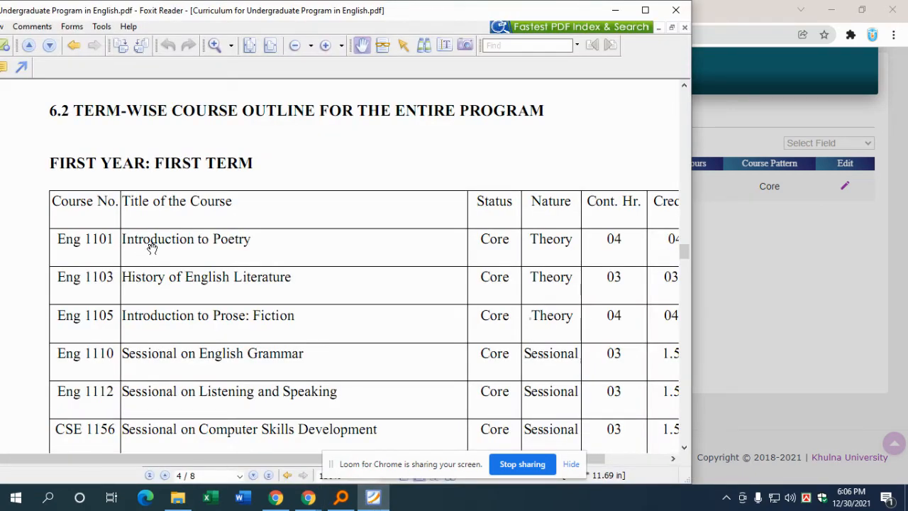
left_click(615, 10)
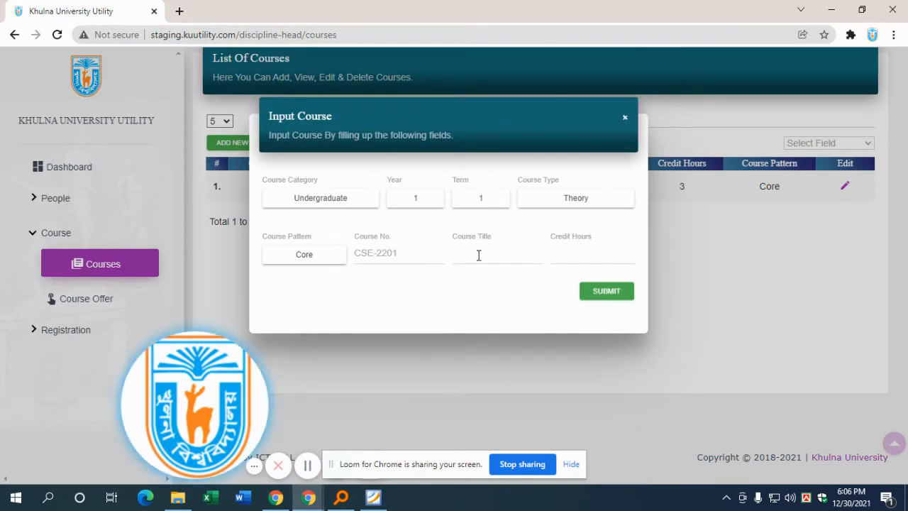
left_click(373, 497)
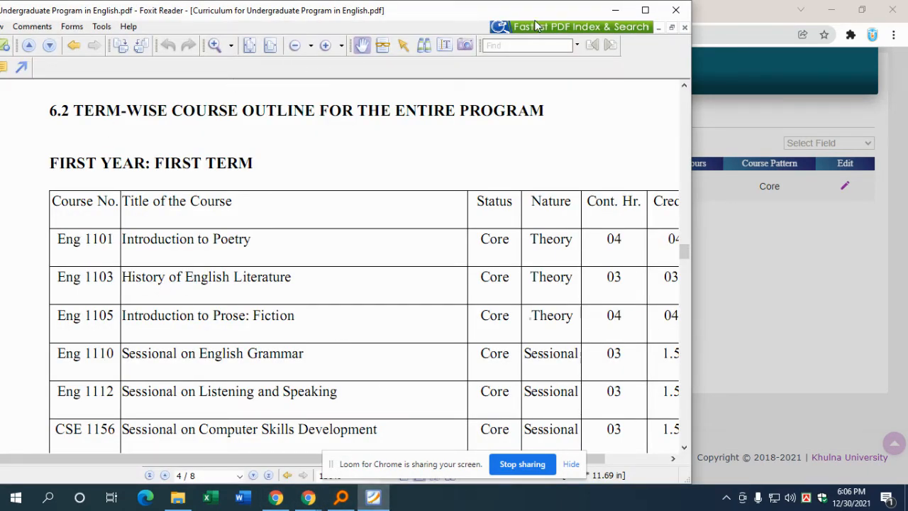
left_click(445, 45)
left_click_drag(59, 239, 114, 239)
key("ctrl+c")
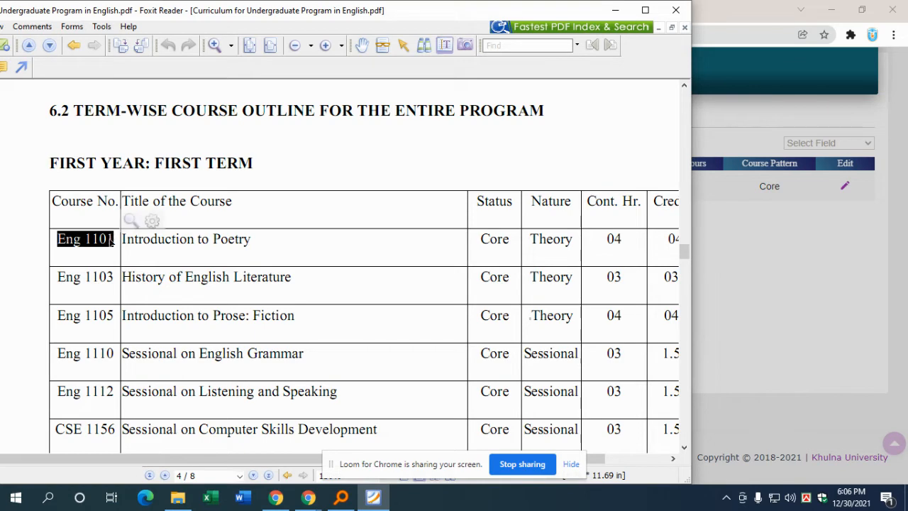
left_click(732, 15)
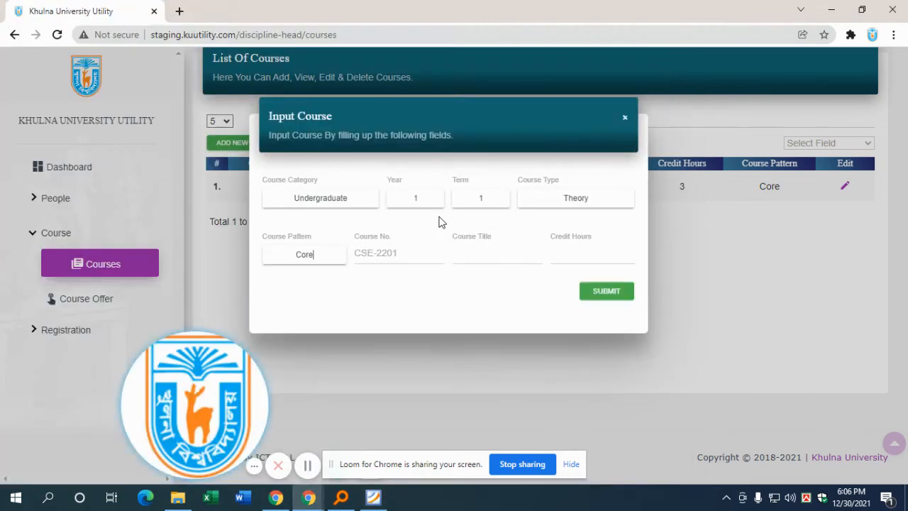
left_click(381, 259)
key("ctrl+v")
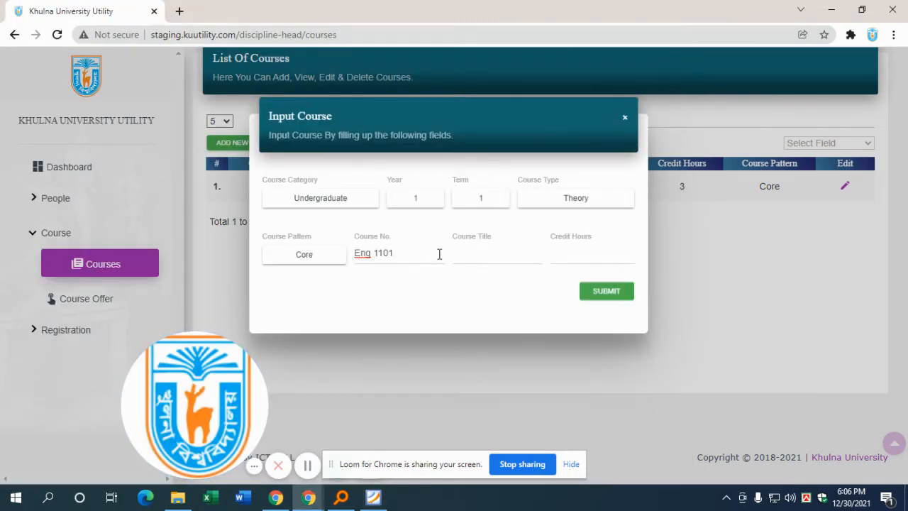
Copy the title Introduction to Poetry from the curriculum PDF in Foxit Reader into the Course Title field of the Chrome form.
left_click(341, 496)
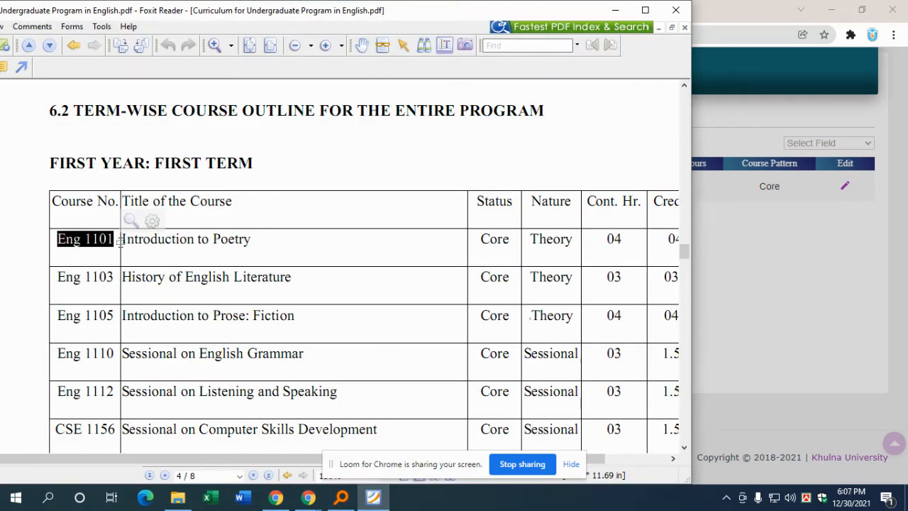
left_click_drag(124, 242, 259, 241)
key("ctrl+c")
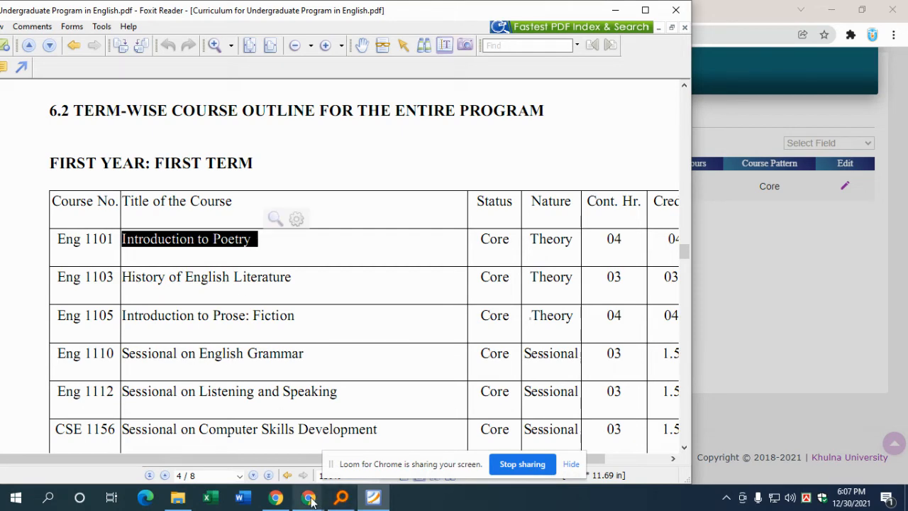
left_click(376, 449)
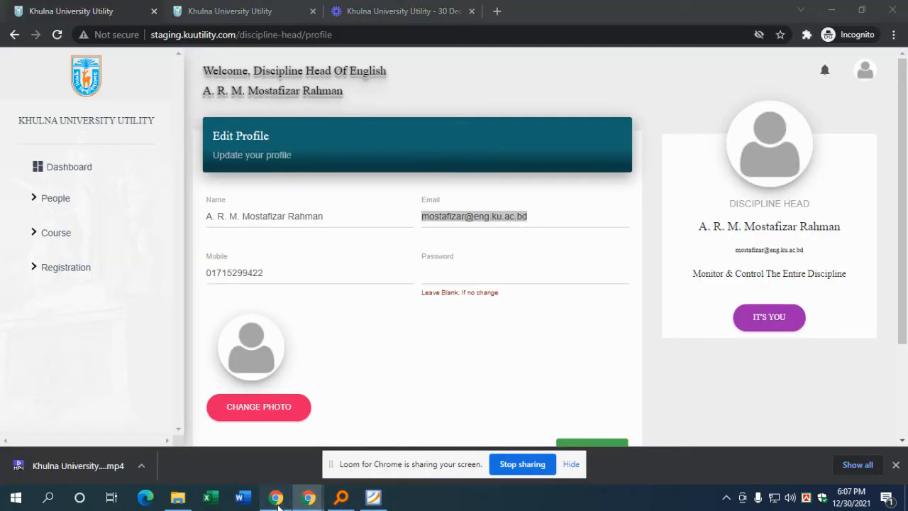
mouse_move(308, 496)
left_click(282, 446)
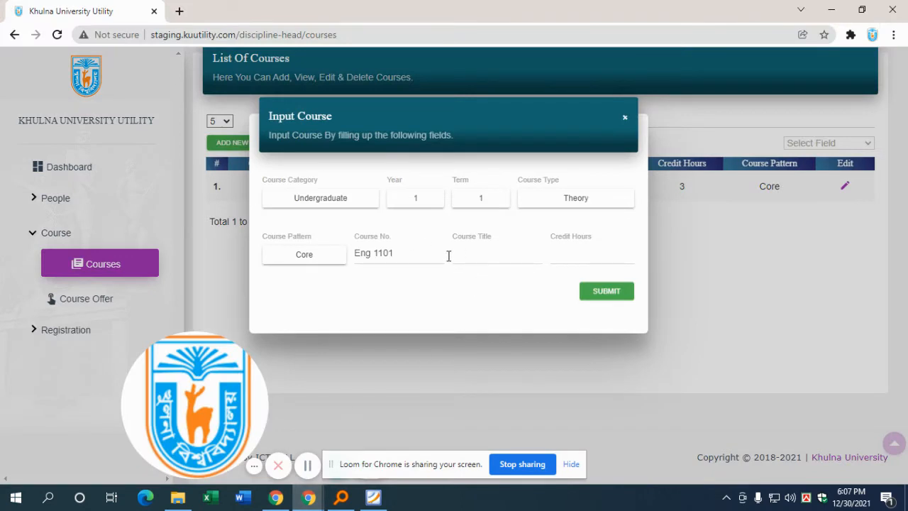
key("ctrl+v")
Check the course's credit in the curriculum PDF in Foxit Reader, enter 04 as Credit Hours in the Chrome form and submit the course.
left_click(374, 500)
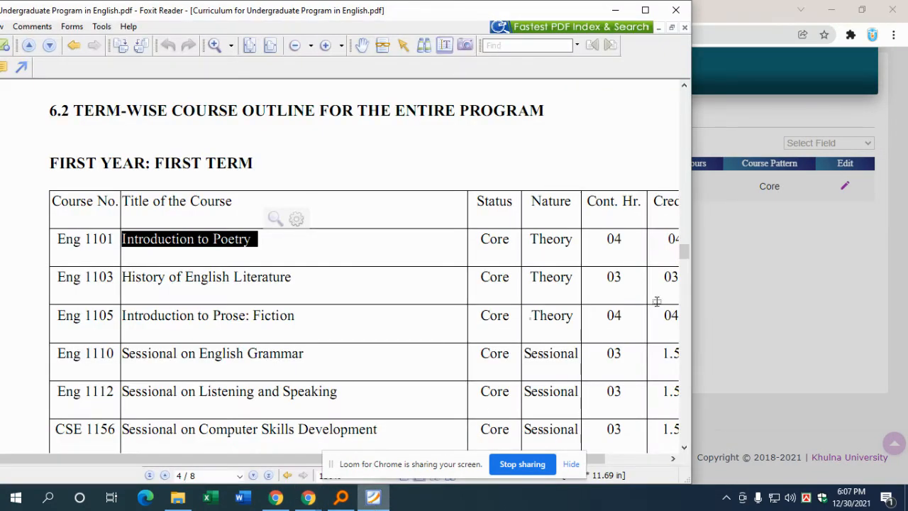
left_click_drag(307, 462, 361, 462)
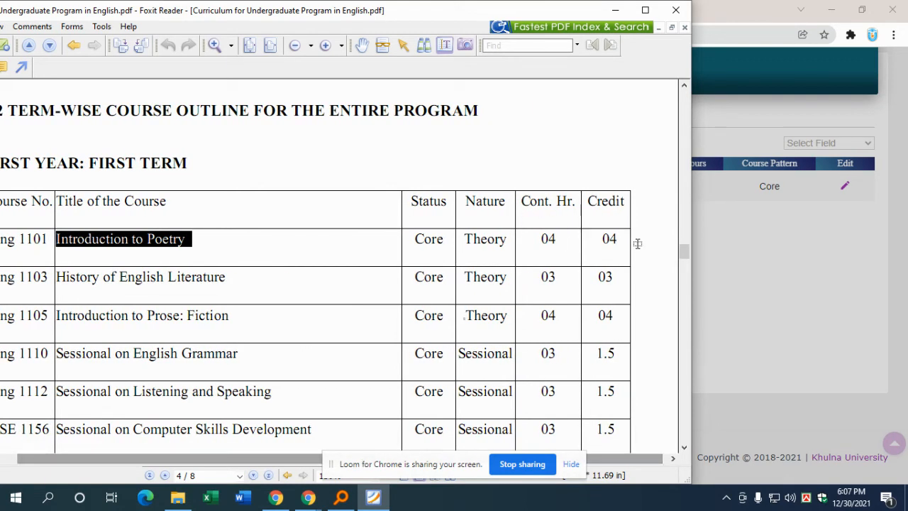
left_click(279, 503)
mouse_move(305, 498)
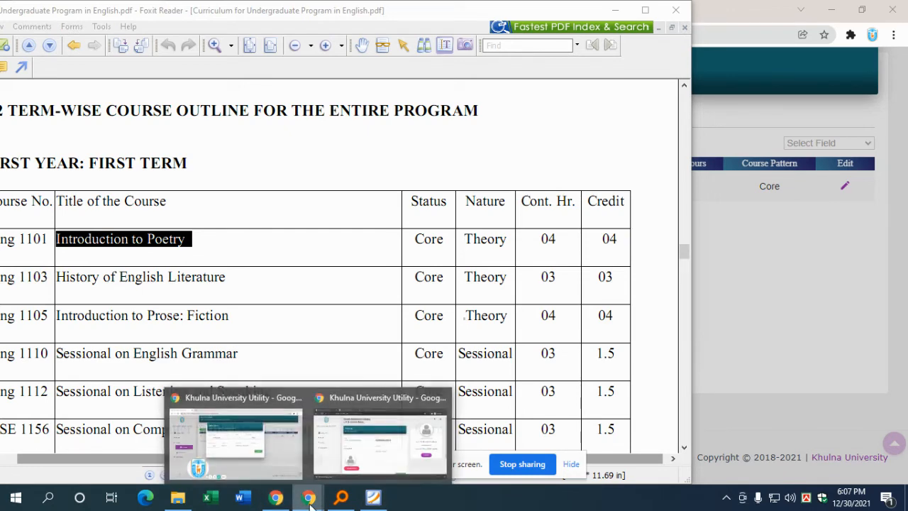
left_click(265, 454)
left_click(576, 251)
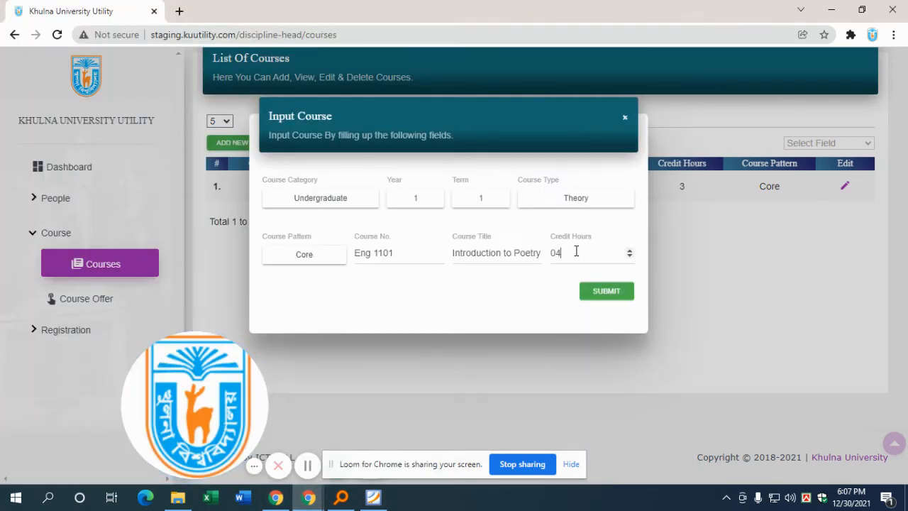
left_click(606, 291)
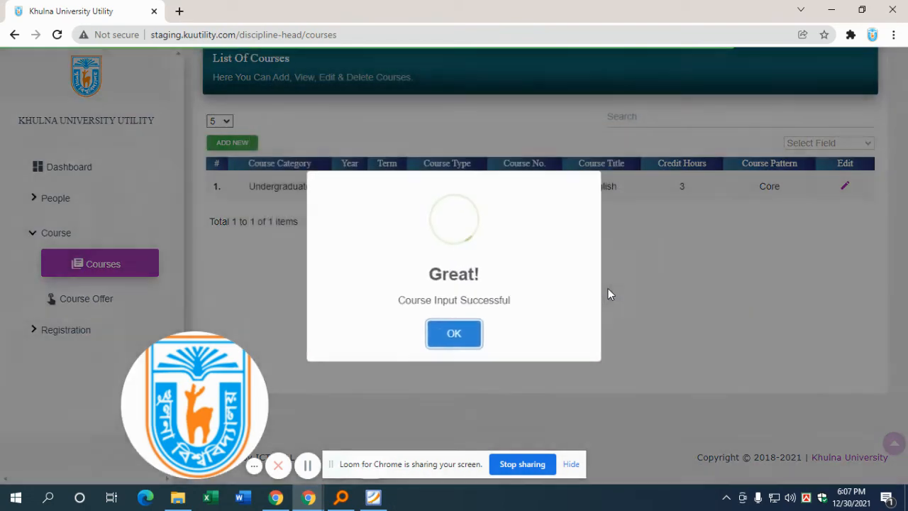
left_click(461, 333)
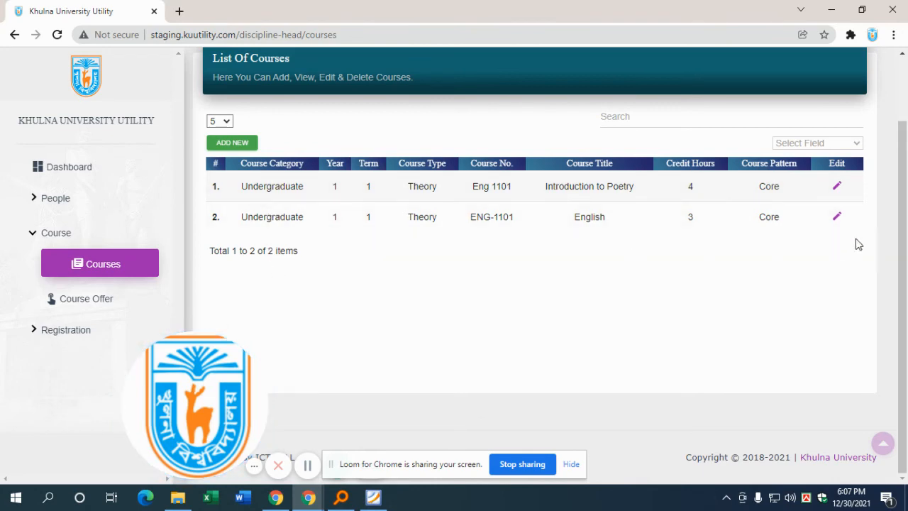
View the edit form of the Introduction to Poetry course and close it without updating anything.
left_click(837, 187)
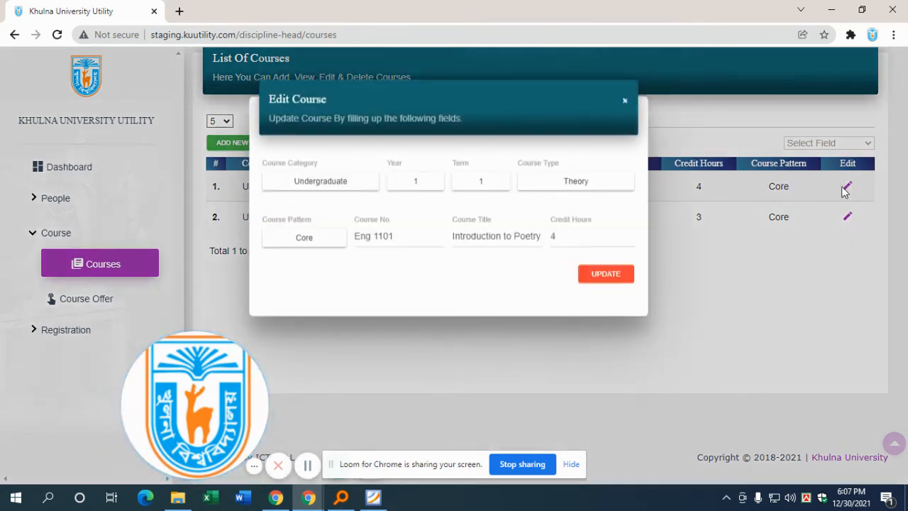
left_click(625, 119)
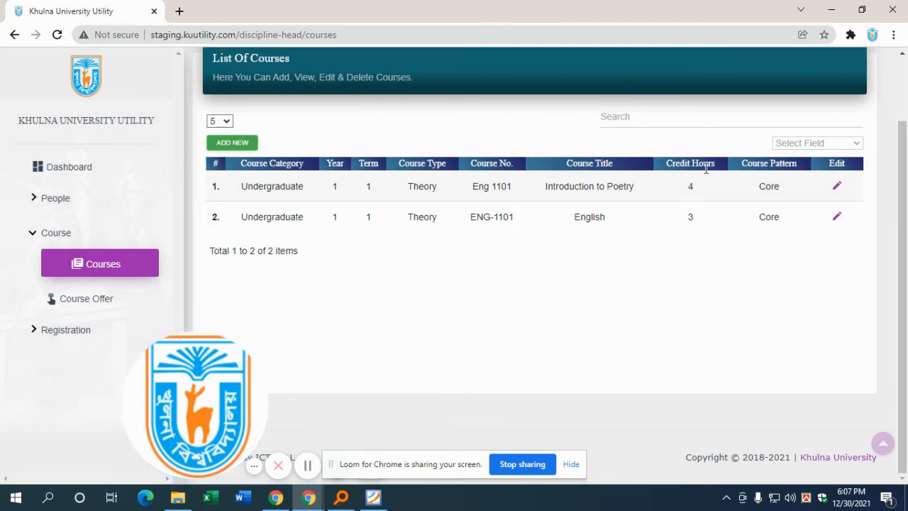
Search the course list for Introduction to Poetry, filtering by the Course Title field.
left_click(676, 114)
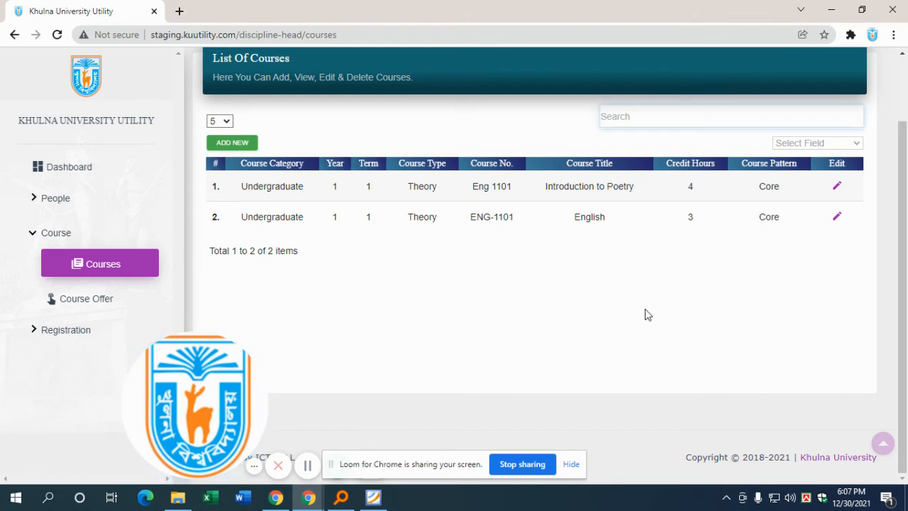
type("Introduction to Poetry")
left_click(831, 143)
left_click(806, 227)
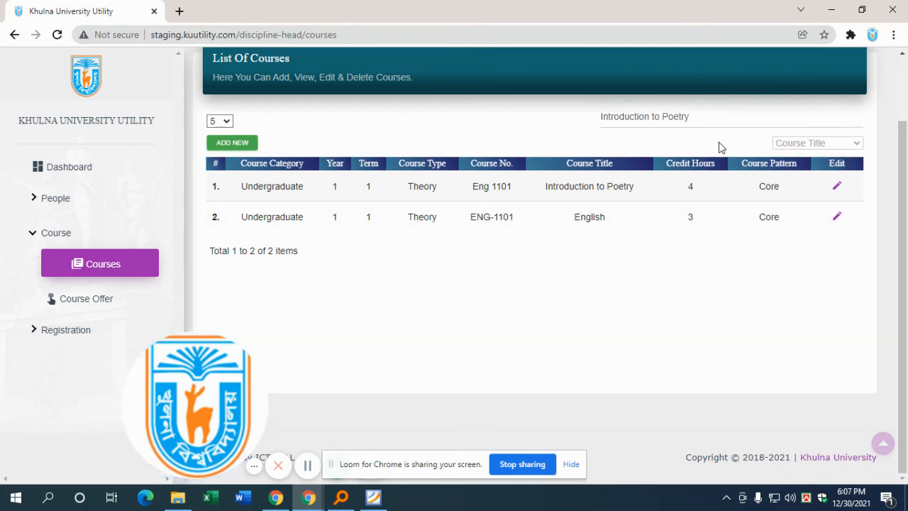
left_click(718, 119)
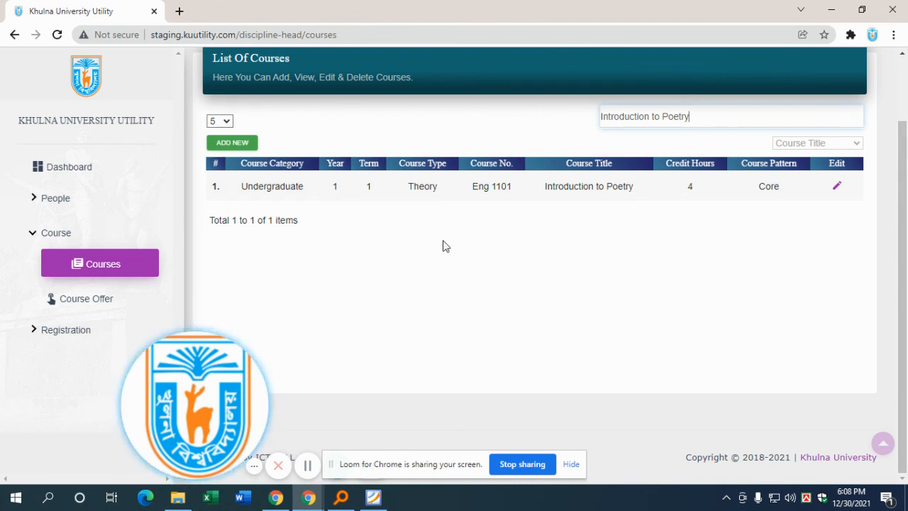
View the Course Offer page, return to the course list and hide the screen-sharing notice.
left_click(85, 299)
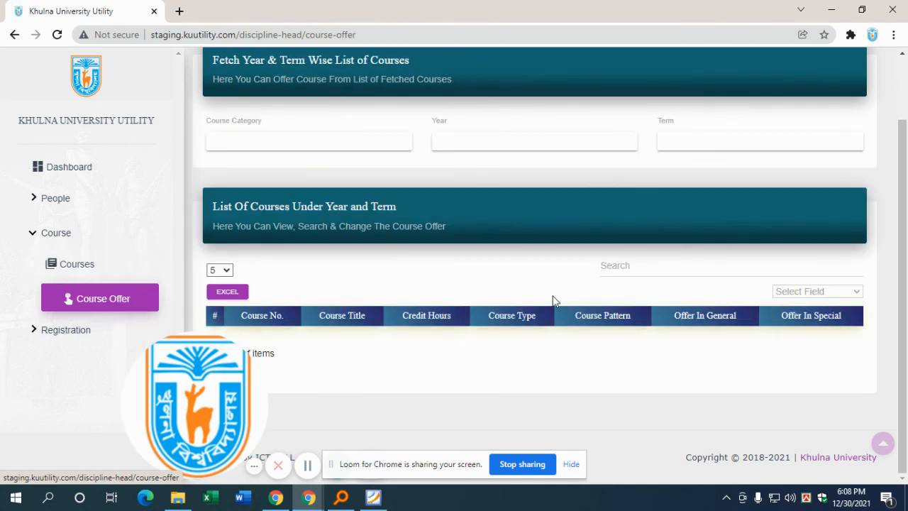
left_click(73, 269)
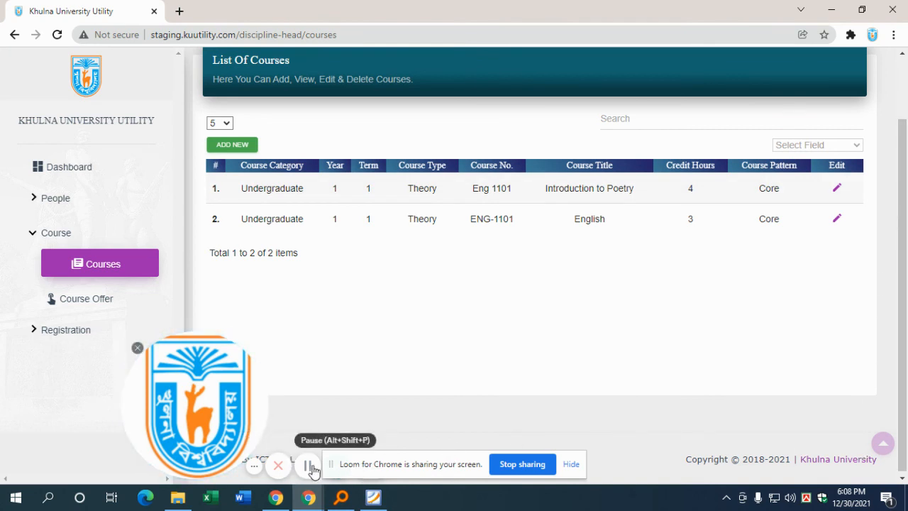
left_click(572, 468)
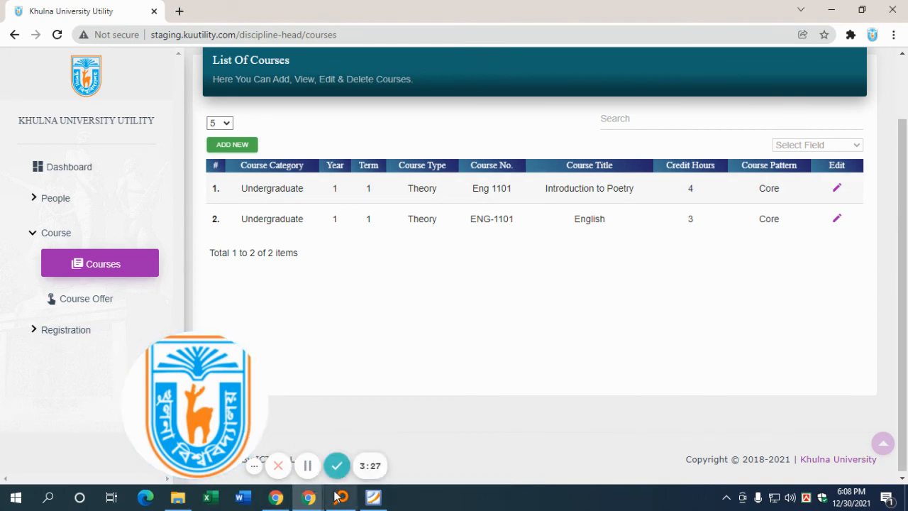